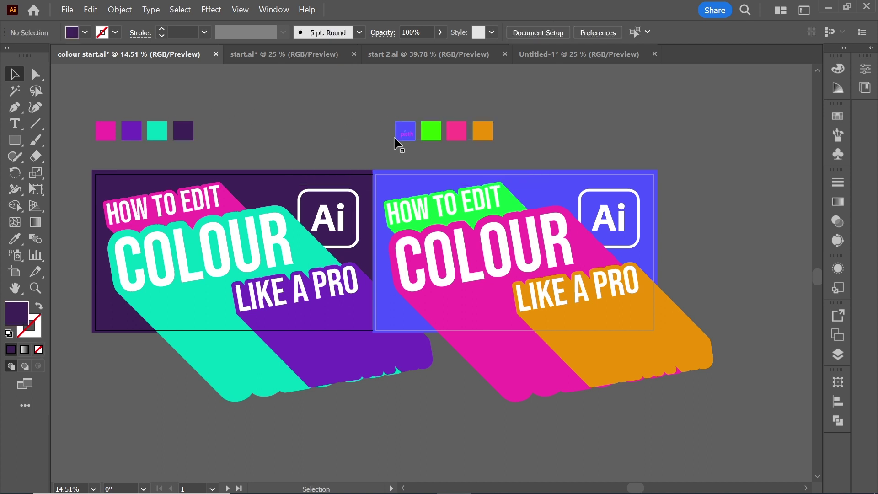
Nudge the four left palette squares up, then switch the document colour mode to CMYK Color.
{"action": "left_click_drag", "start_coordinate": [191, 141], "coordinate": [191, 129]}
{"action": "left_click", "coordinate": [262, 138]}
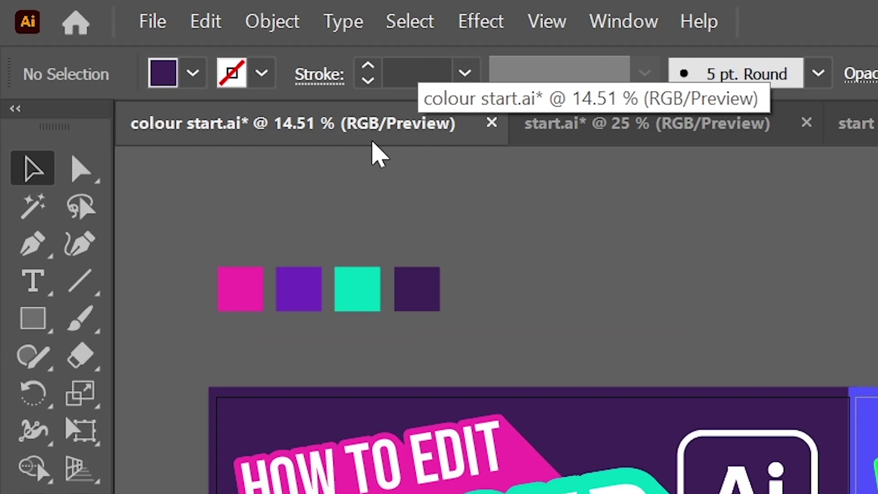
{"action": "left_click", "coordinate": [153, 25]}
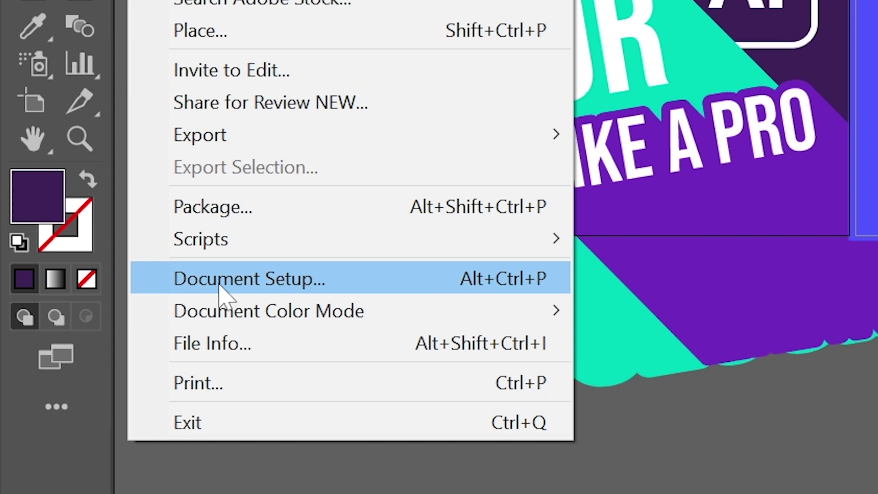
{"action": "mouse_move", "coordinate": [221, 310]}
{"action": "left_click", "coordinate": [637, 319]}
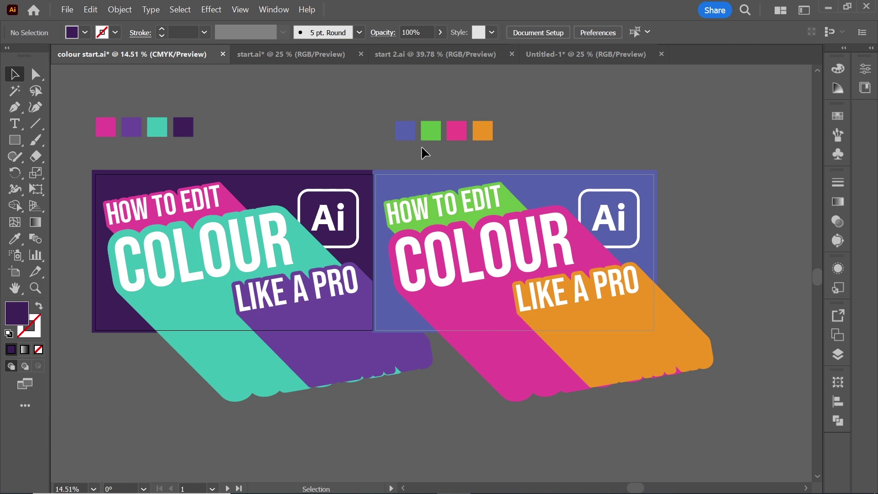
Revert the document to RGB colour mode, then retry Document Color Mode > CMYK Color.
{"action": "key", "text": "alt+f"}
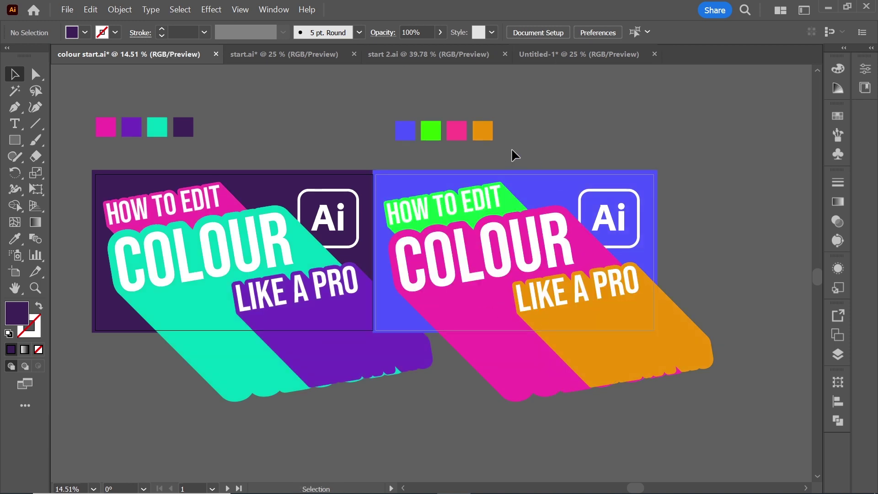
{"action": "left_click", "coordinate": [77, 13]}
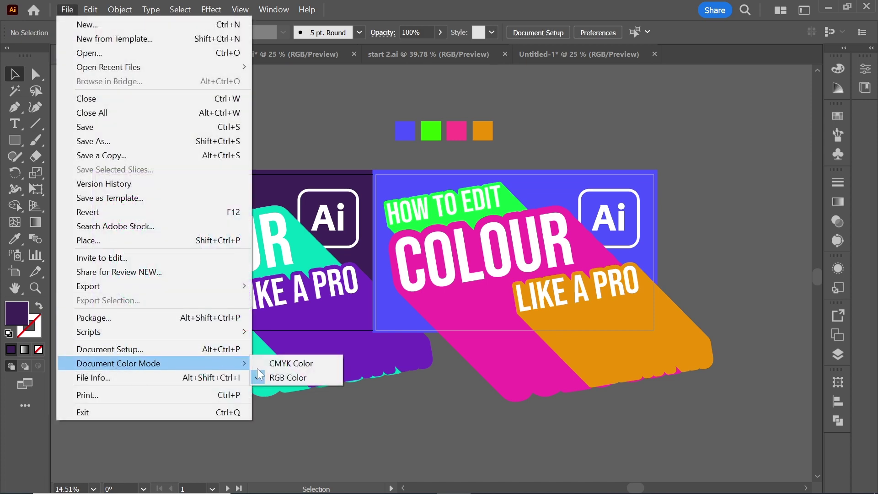
{"action": "left_click", "coordinate": [274, 364]}
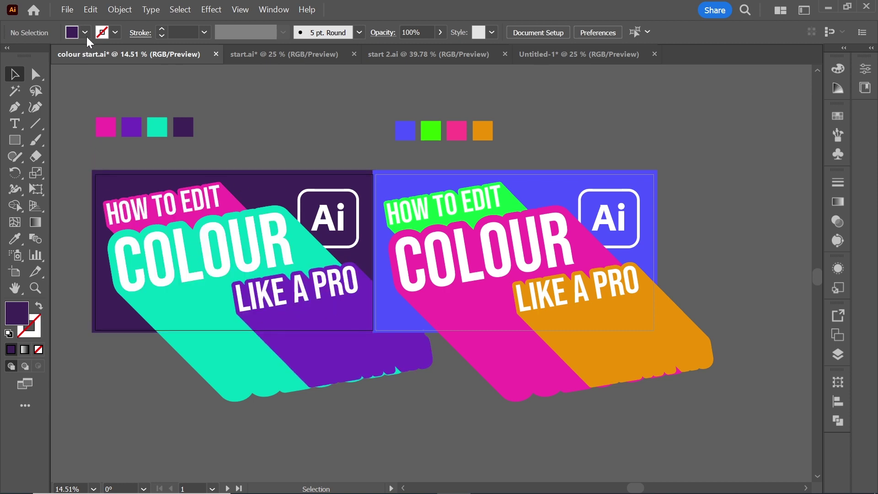
{"action": "left_click", "coordinate": [69, 10]}
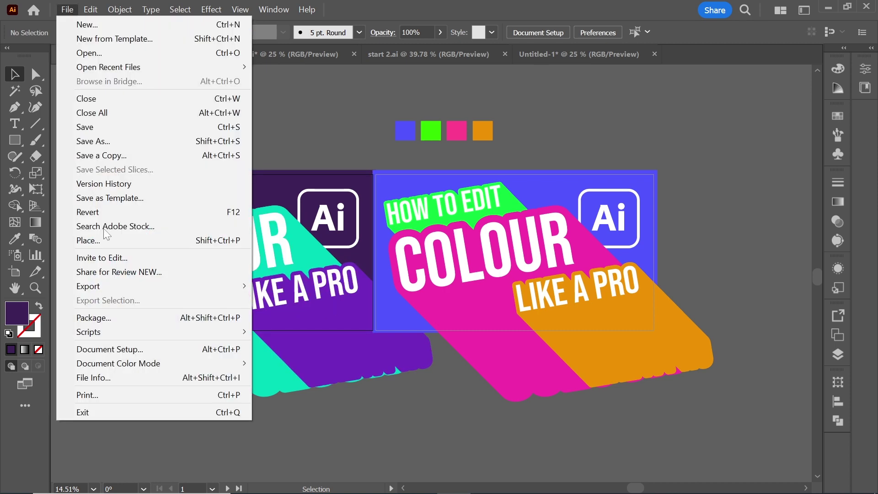
{"action": "mouse_move", "coordinate": [111, 360]}
{"action": "left_click", "coordinate": [279, 360]}
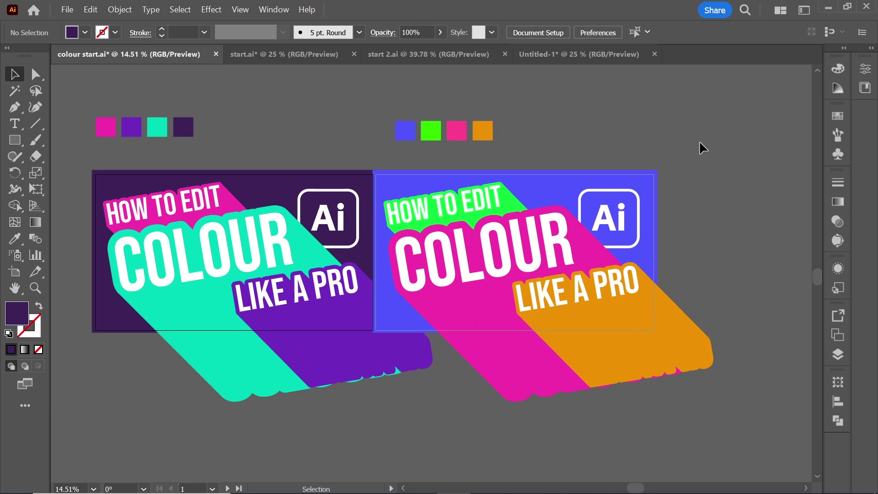
Save the left banner's four palette squares as a new colour group in Swatches.
{"action": "left_click", "coordinate": [844, 121]}
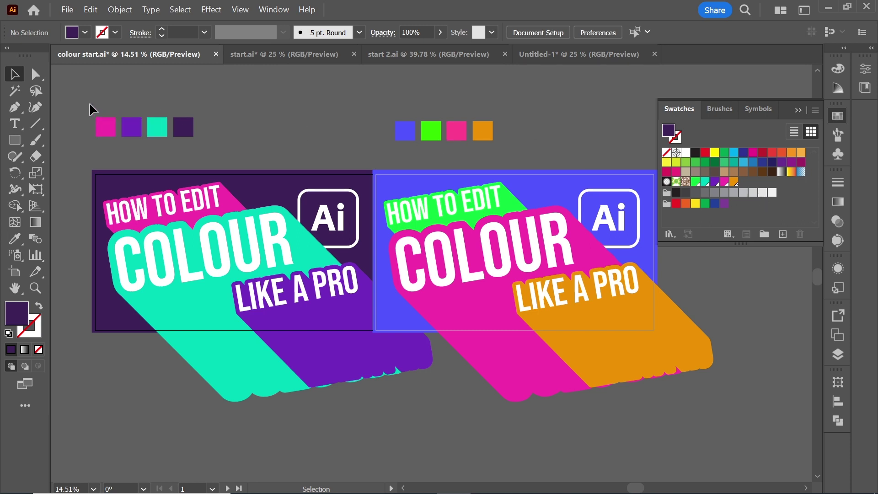
{"action": "left_click_drag", "start_coordinate": [90, 104], "coordinate": [210, 150]}
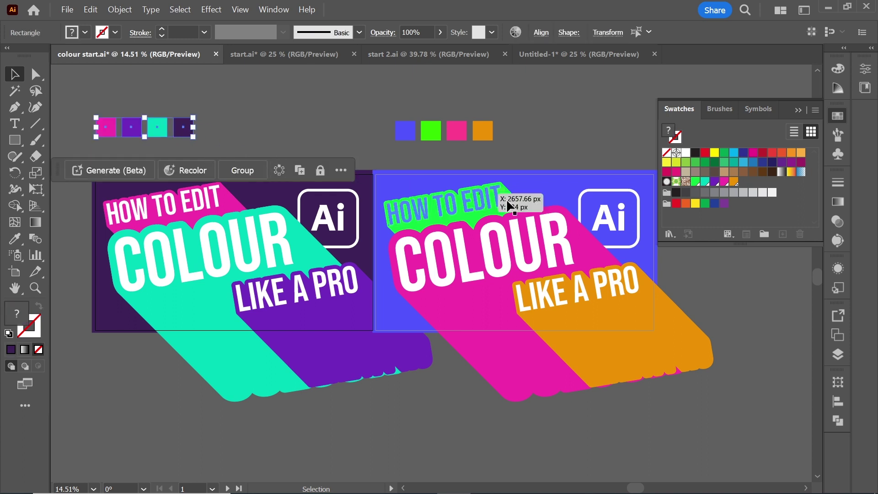
{"action": "left_click", "coordinate": [764, 235]}
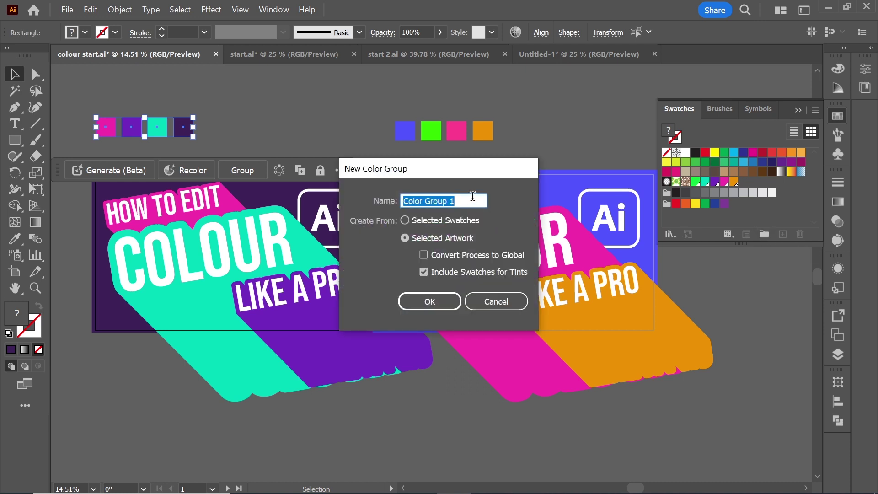
{"action": "left_click", "coordinate": [432, 302]}
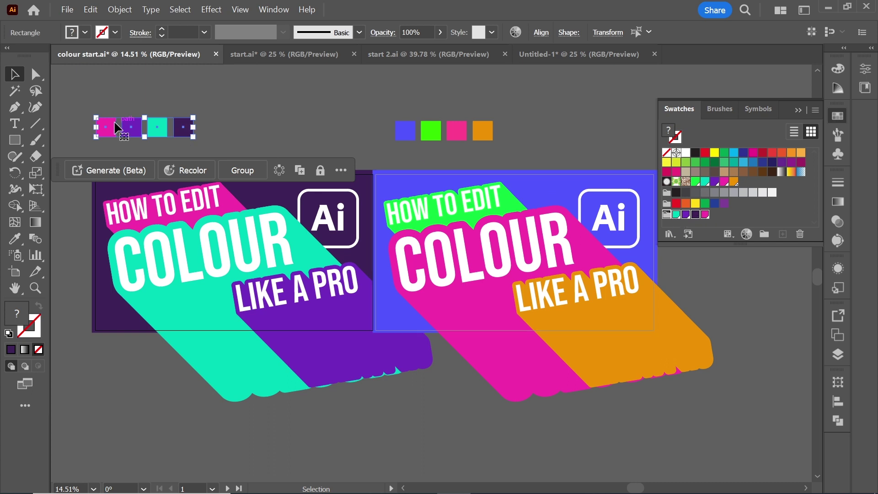
Select the four right palette squares, then clear the selection.
{"action": "left_click", "coordinate": [557, 146]}
{"action": "left_click_drag", "start_coordinate": [523, 148], "coordinate": [389, 114]}
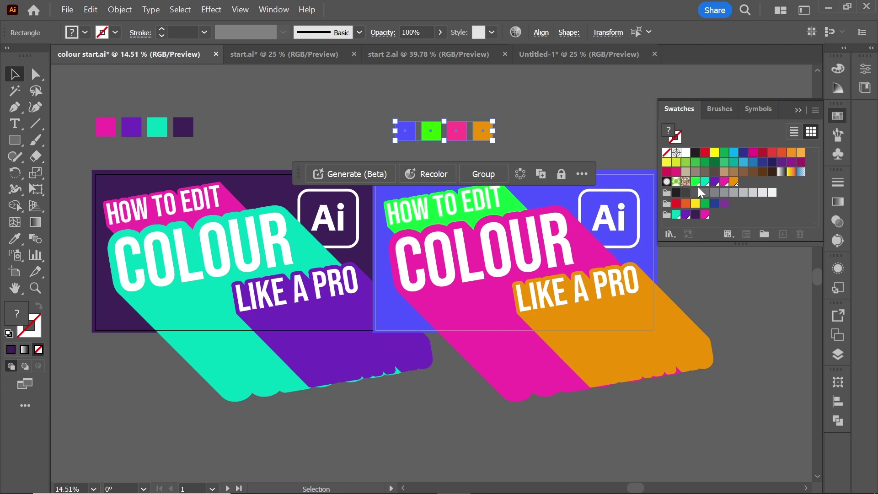
{"action": "left_click", "coordinate": [538, 112]}
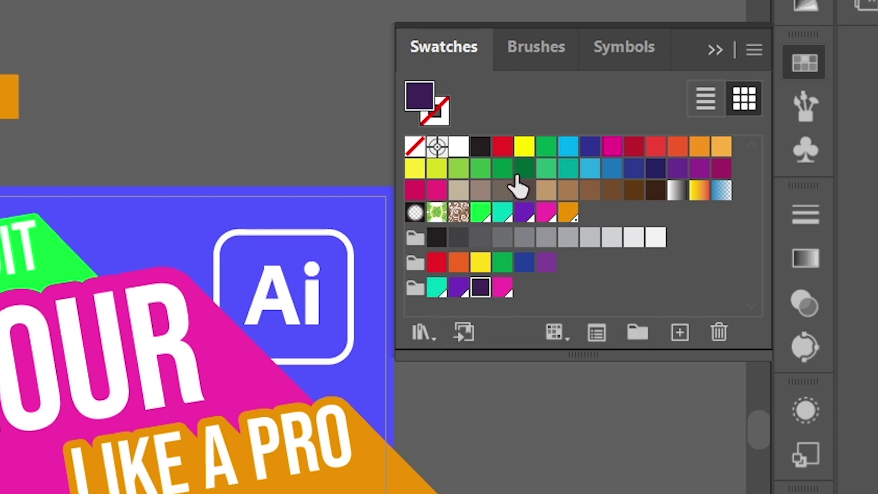
Fill with the group's pink swatch and check the crimson C=15 M=100 Y=90 K=10 options unchanged.
{"action": "left_click", "coordinate": [500, 289]}
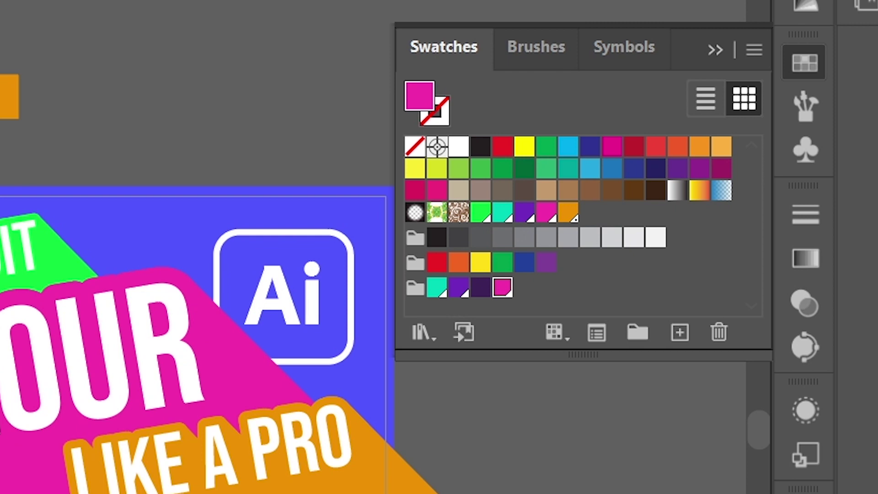
{"action": "double_click", "coordinate": [501, 289]}
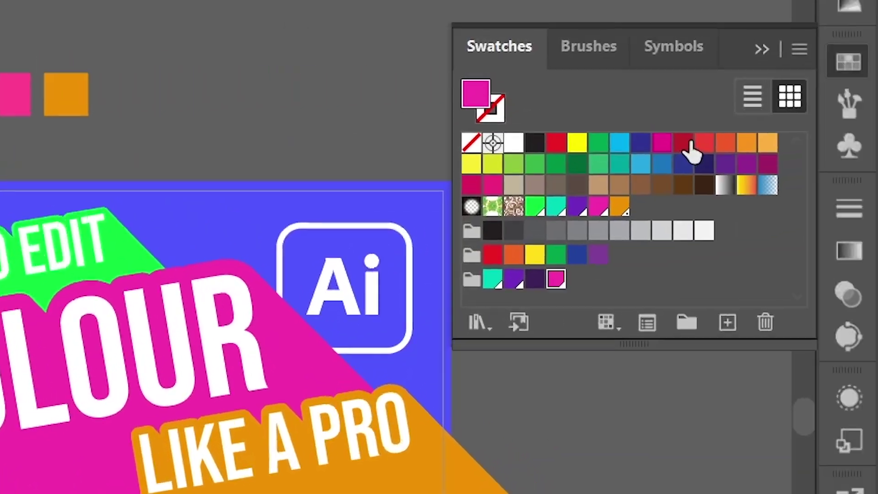
{"action": "double_click", "coordinate": [684, 142]}
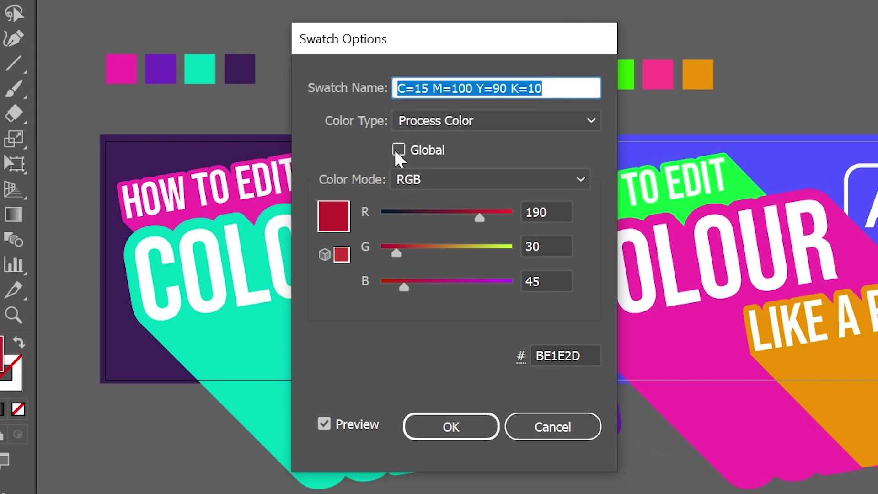
{"action": "left_click", "coordinate": [485, 427]}
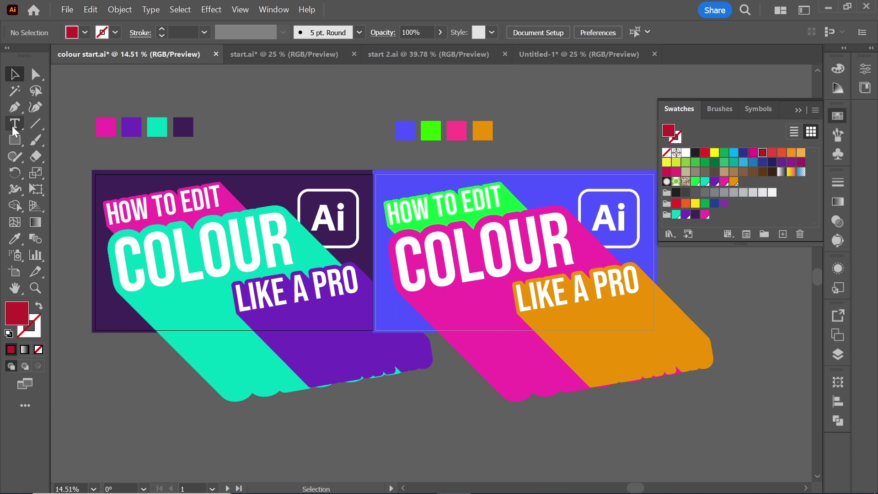
{"action": "left_click", "coordinate": [15, 141]}
{"action": "left_click_drag", "start_coordinate": [542, 109], "coordinate": [564, 137]}
{"action": "key", "text": "v"}
{"action": "left_click", "coordinate": [521, 146]}
{"action": "left_click", "coordinate": [547, 165]}
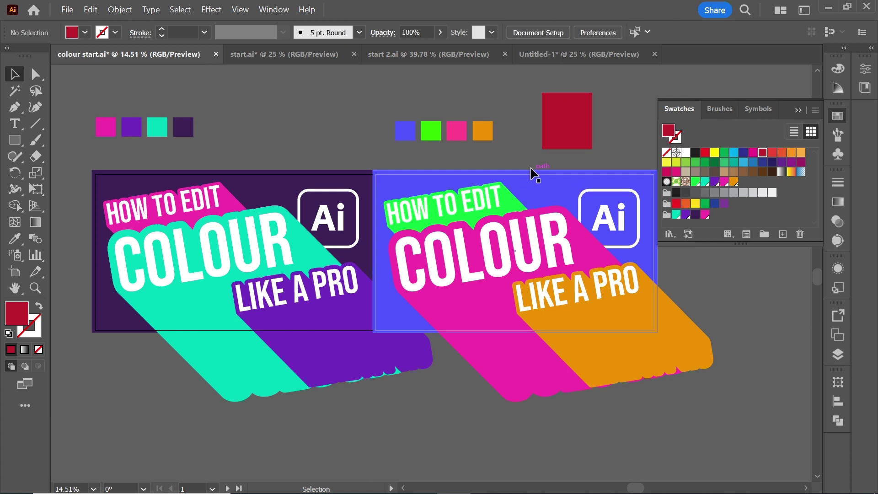
{"action": "double_click", "coordinate": [762, 153]}
{"action": "mouse_move", "coordinate": [341, 224]}
{"action": "left_mouse_down"}
{"action": "mouse_move", "coordinate": [303, 224]}
{"action": "mouse_move", "coordinate": [324, 223]}
{"action": "left_mouse_up"}
{"action": "left_click_drag", "start_coordinate": [285, 247], "coordinate": [302, 247]}
{"action": "left_click", "coordinate": [388, 361]}
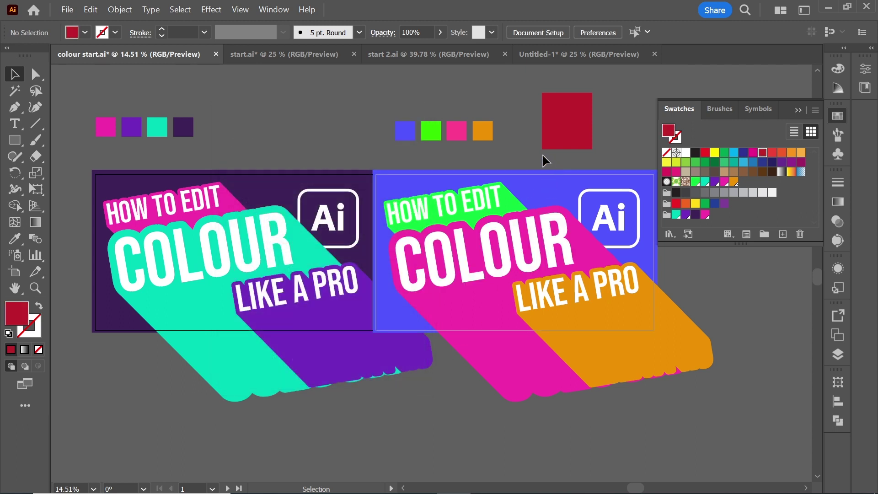
{"action": "left_click", "coordinate": [555, 184]}
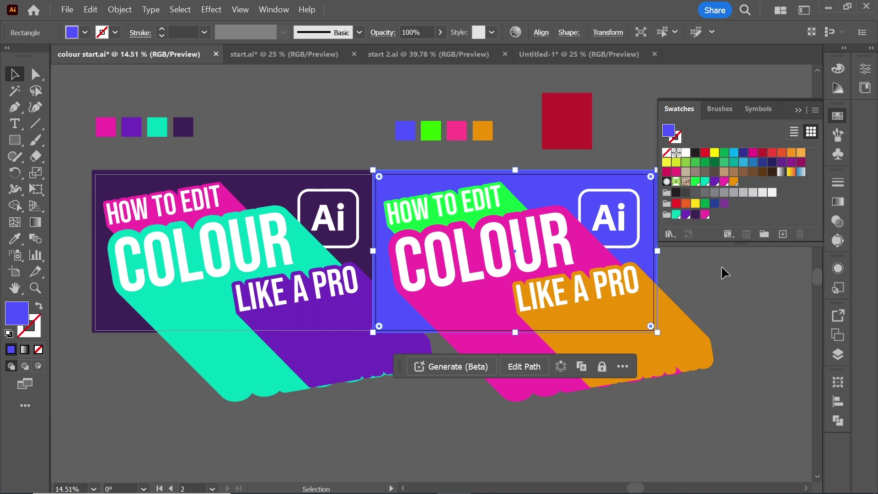
Save the blue background as a global swatch and shift it to violet-blue R=109 G=85 B=255.
{"action": "left_click", "coordinate": [782, 237]}
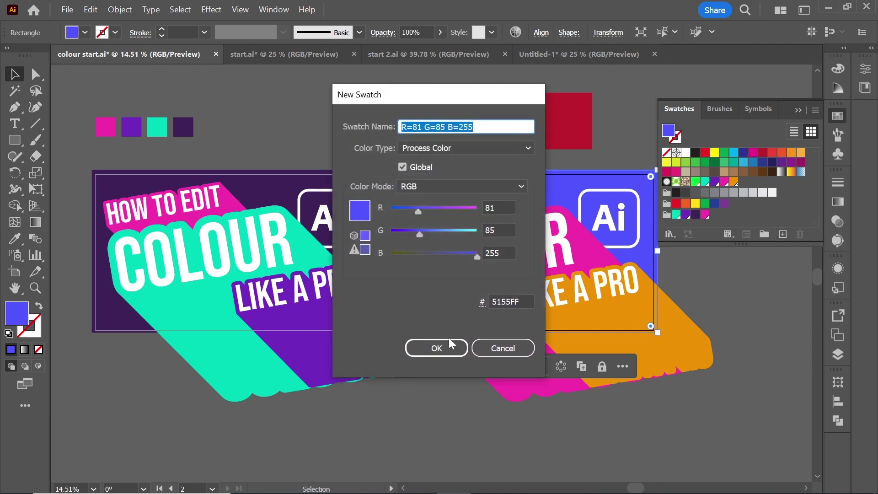
{"action": "left_click", "coordinate": [436, 348]}
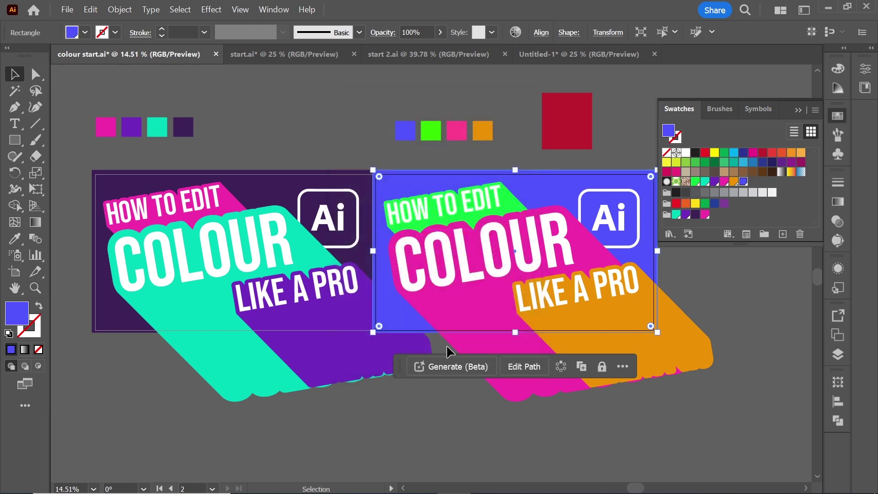
{"action": "double_click", "coordinate": [743, 182]}
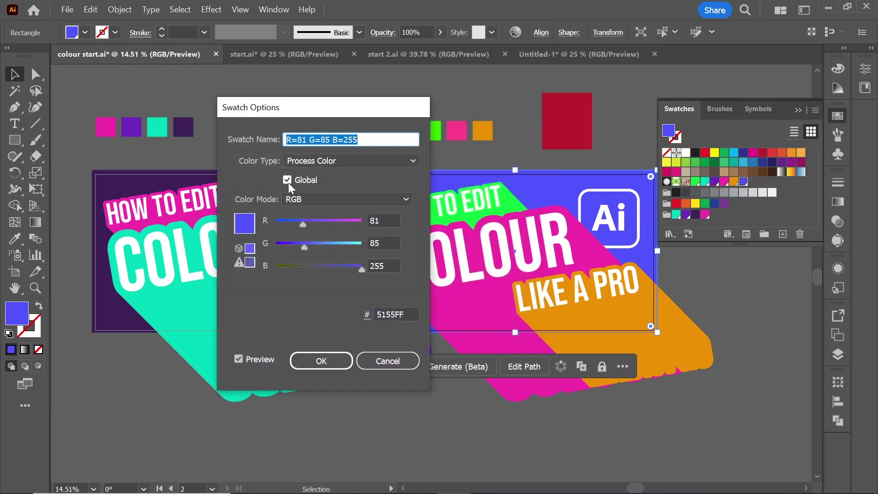
{"action": "left_click_drag", "start_coordinate": [331, 112], "coordinate": [293, 110]}
{"action": "mouse_move", "coordinate": [267, 223]}
{"action": "left_mouse_down"}
{"action": "mouse_move", "coordinate": [297, 223]}
{"action": "mouse_move", "coordinate": [259, 226]}
{"action": "mouse_move", "coordinate": [275, 223]}
{"action": "left_mouse_up"}
{"action": "left_click", "coordinate": [284, 358]}
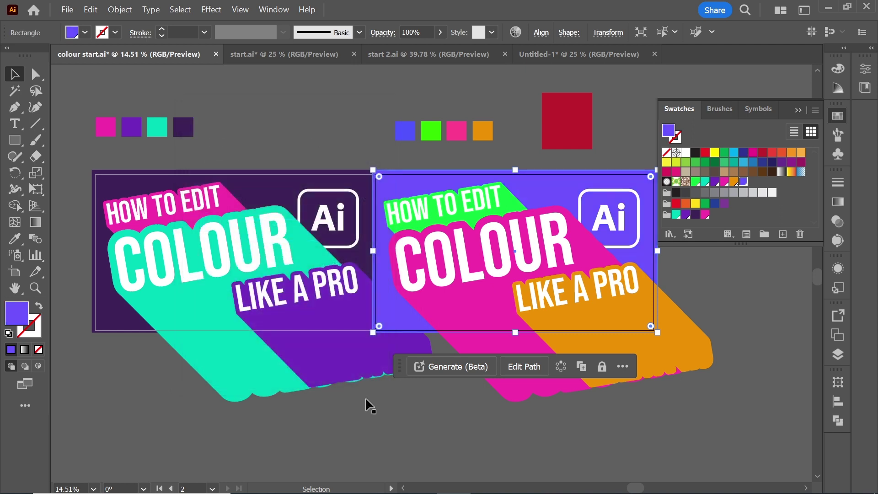
{"action": "left_click", "coordinate": [727, 396]}
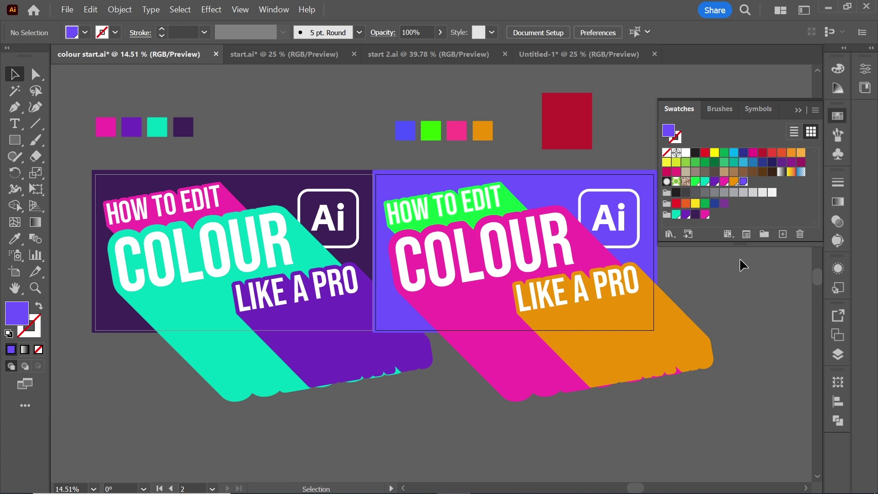
Set the orange swatch's Color Type to Spot Color, then select the right banner's artwork.
{"action": "double_click", "coordinate": [734, 182]}
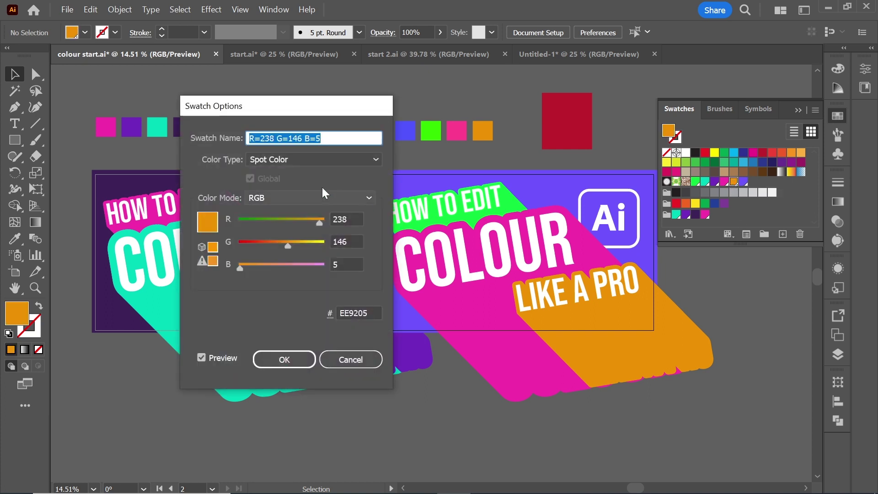
{"action": "left_click", "coordinate": [273, 159]}
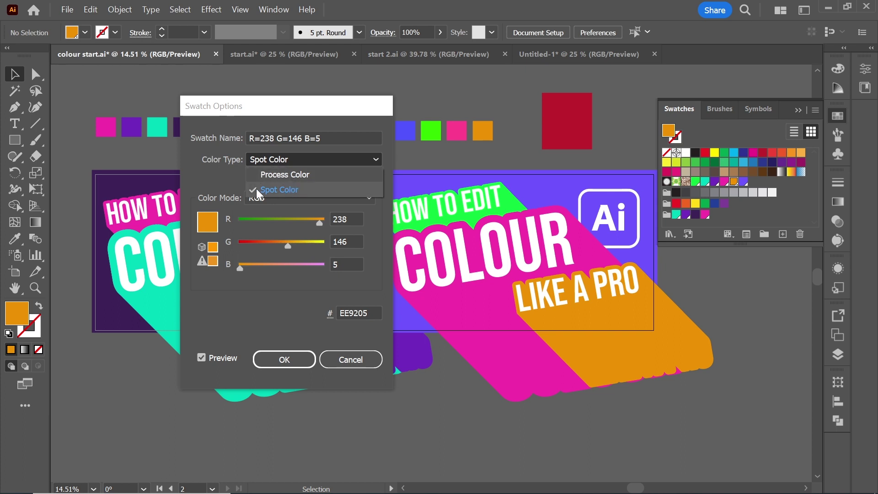
{"action": "left_click", "coordinate": [291, 156]}
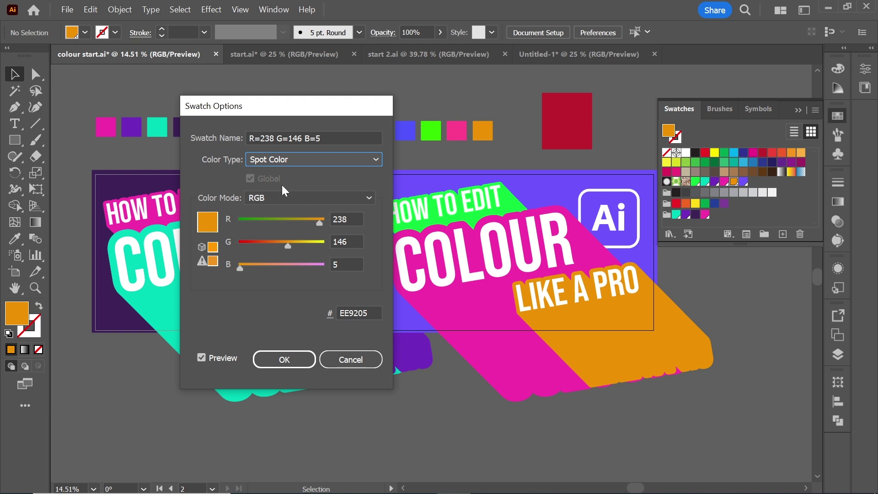
{"action": "left_click", "coordinate": [293, 365]}
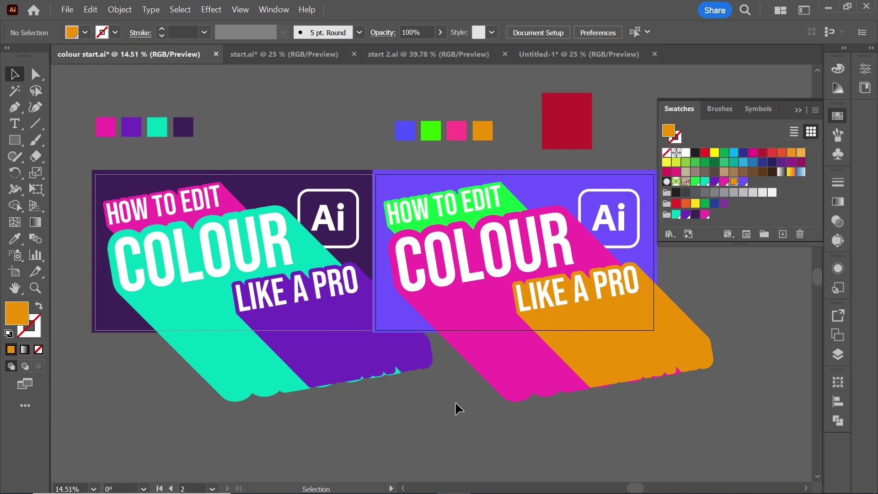
{"action": "left_click", "coordinate": [447, 317]}
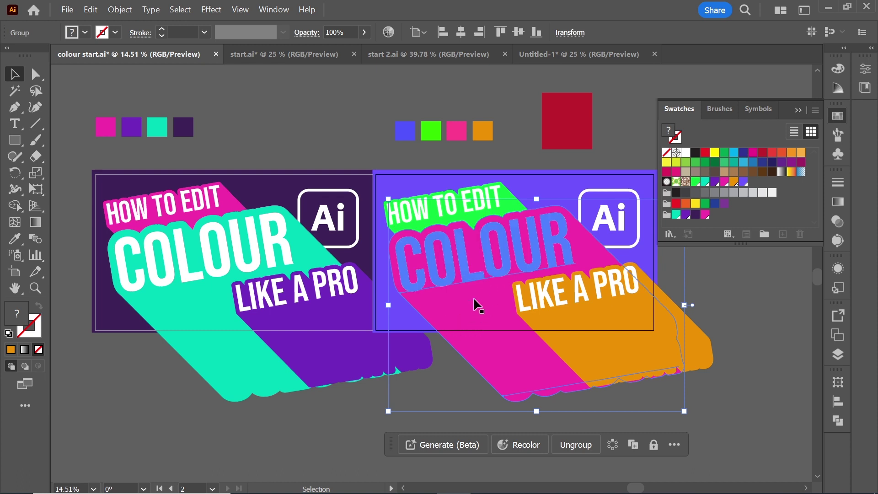
Change the magenta R=243 G=51 B=169 swatch's Color Type to Spot Color, then deselect.
{"action": "left_click", "coordinate": [455, 157]}
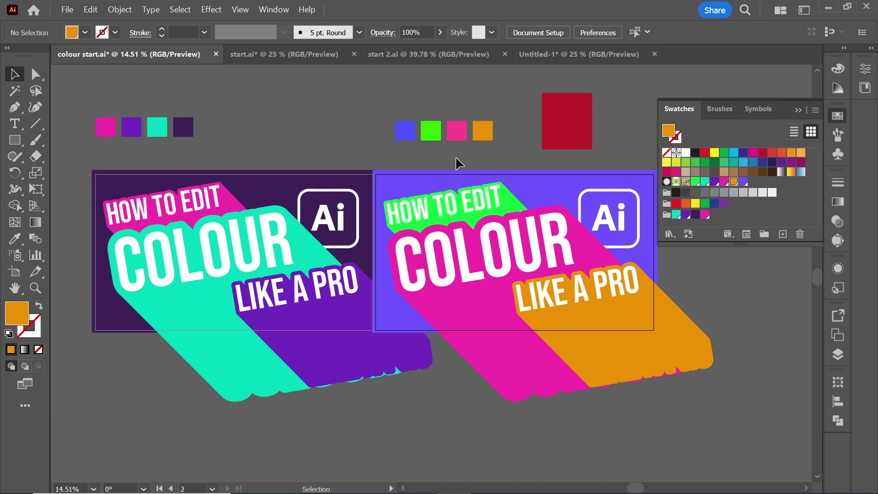
{"action": "left_click", "coordinate": [602, 249]}
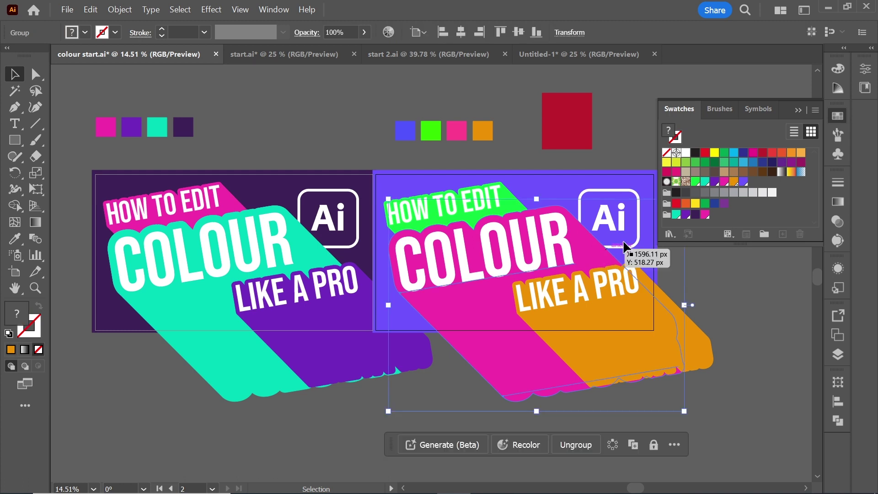
{"action": "left_click", "coordinate": [724, 181]}
{"action": "double_click", "coordinate": [727, 184]}
{"action": "left_click", "coordinate": [279, 160]}
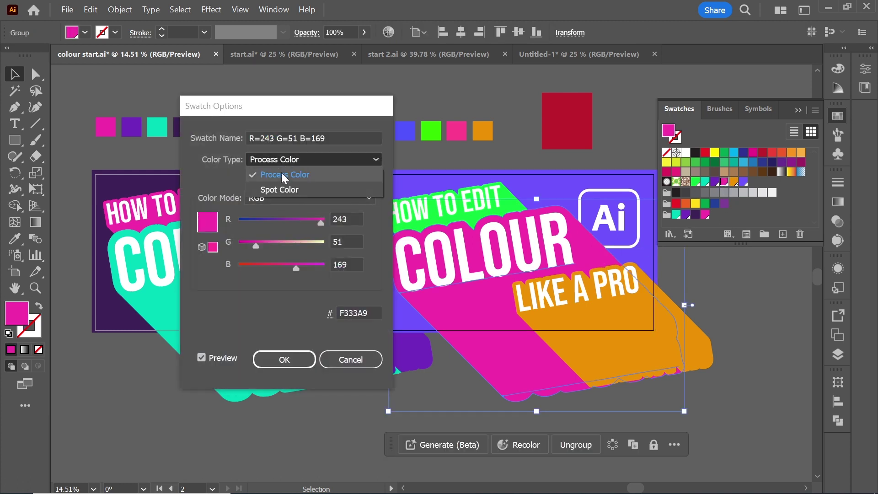
{"action": "left_click", "coordinate": [283, 189]}
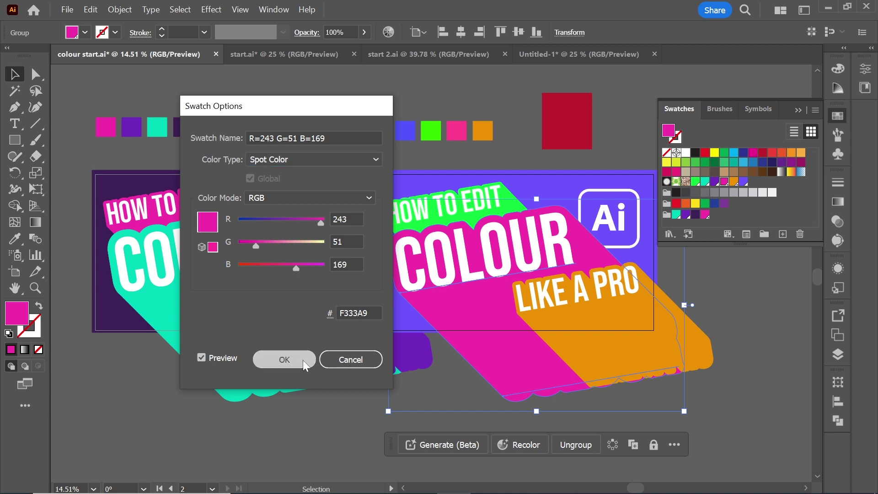
{"action": "left_click", "coordinate": [301, 358]}
{"action": "left_click", "coordinate": [753, 282]}
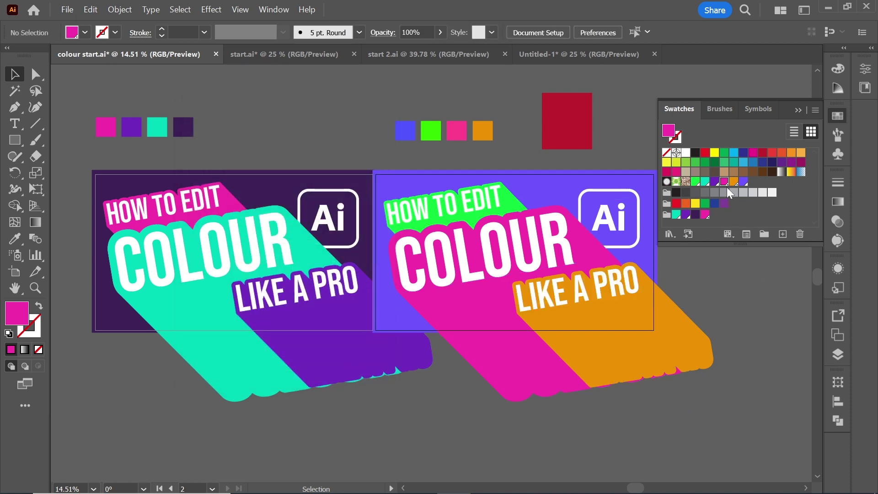